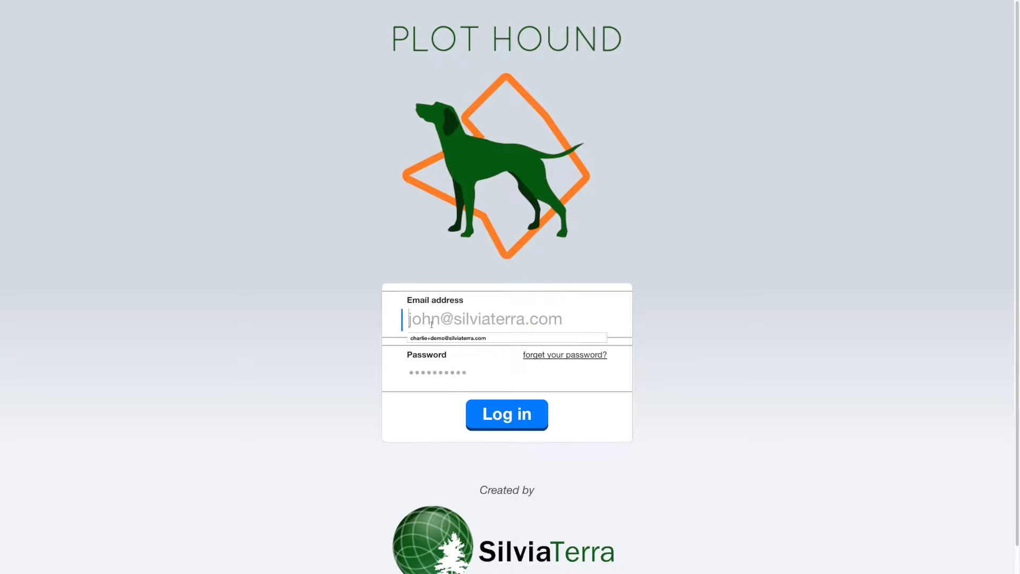
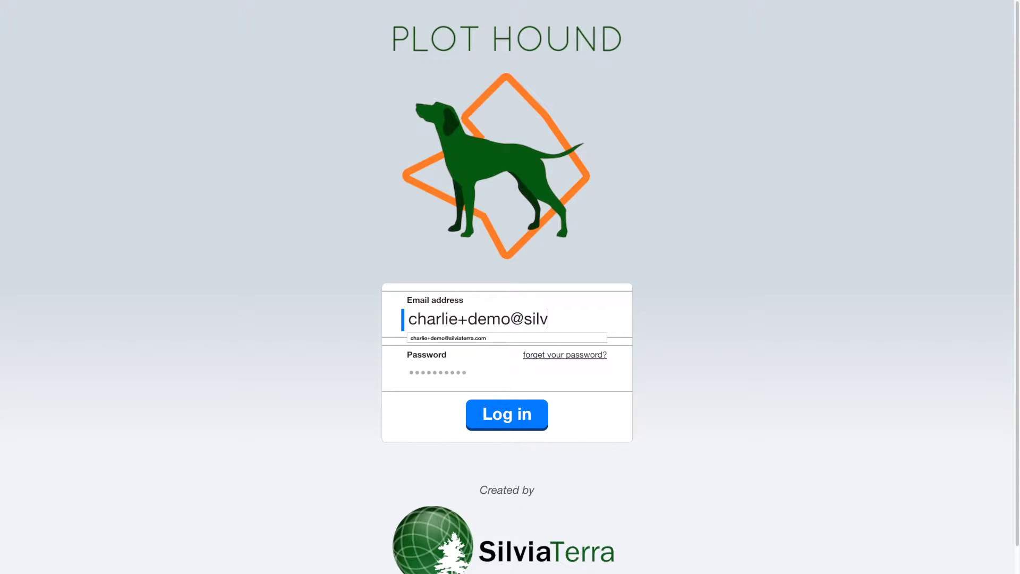
- Sign in to Plot Hound with the demo account's e-mail address and password
key(Tab)
text(••••••••••)
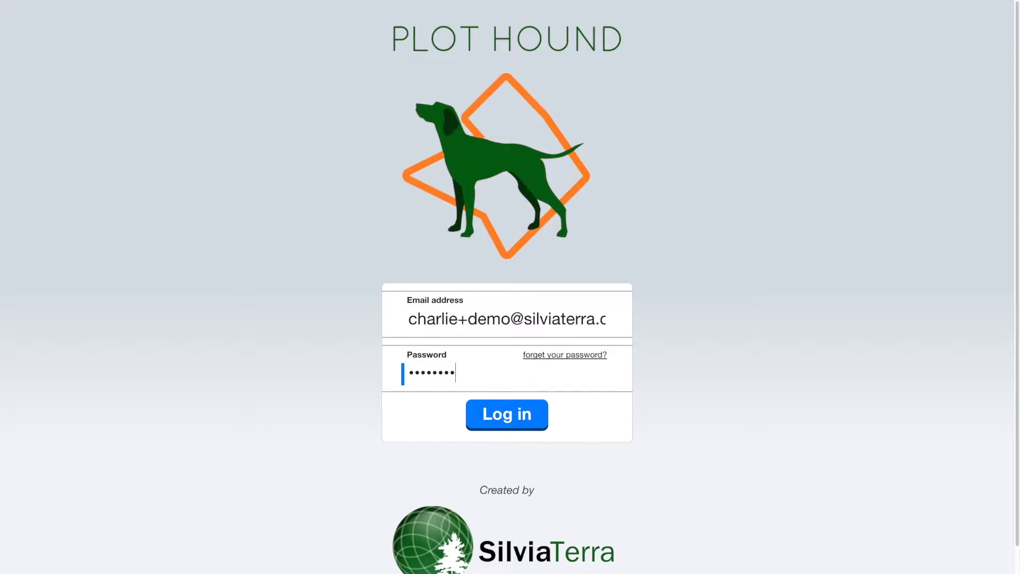
text(•)
click(498, 408)
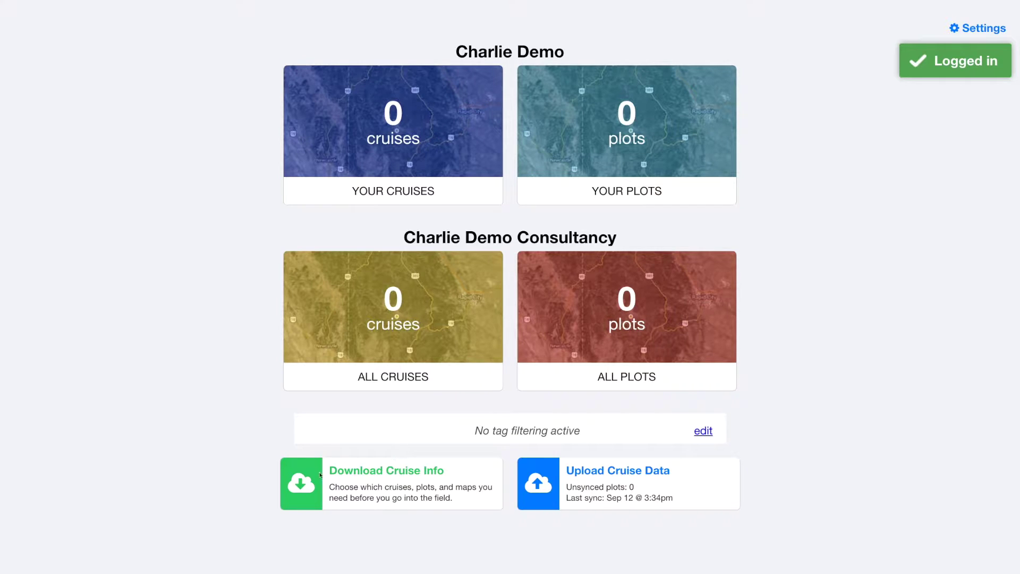
- Download the active cruise for the Blacksburg–Roanoke area of southwest Virginia and return to the dashboard
click(311, 477)
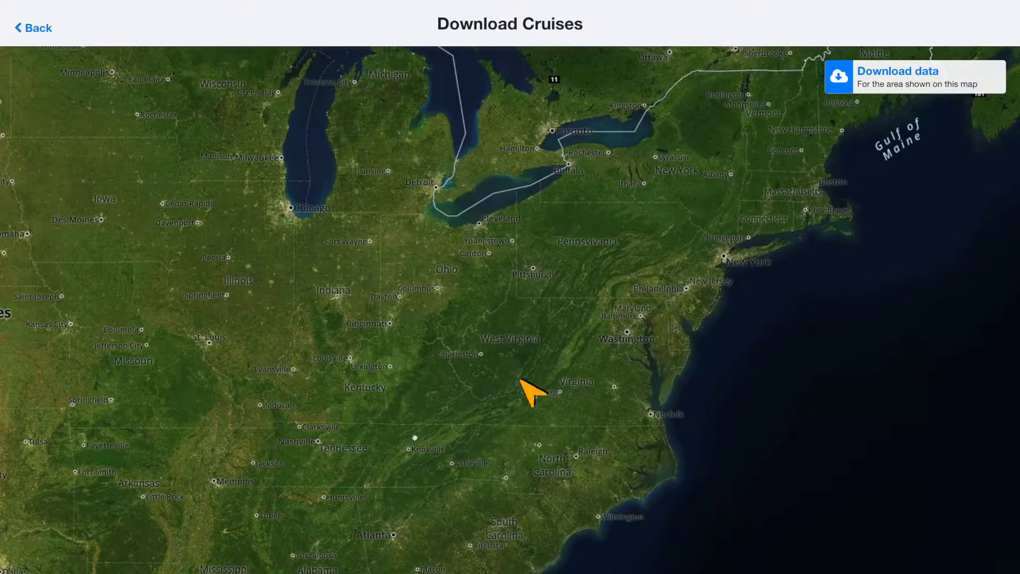
double_click(436, 437)
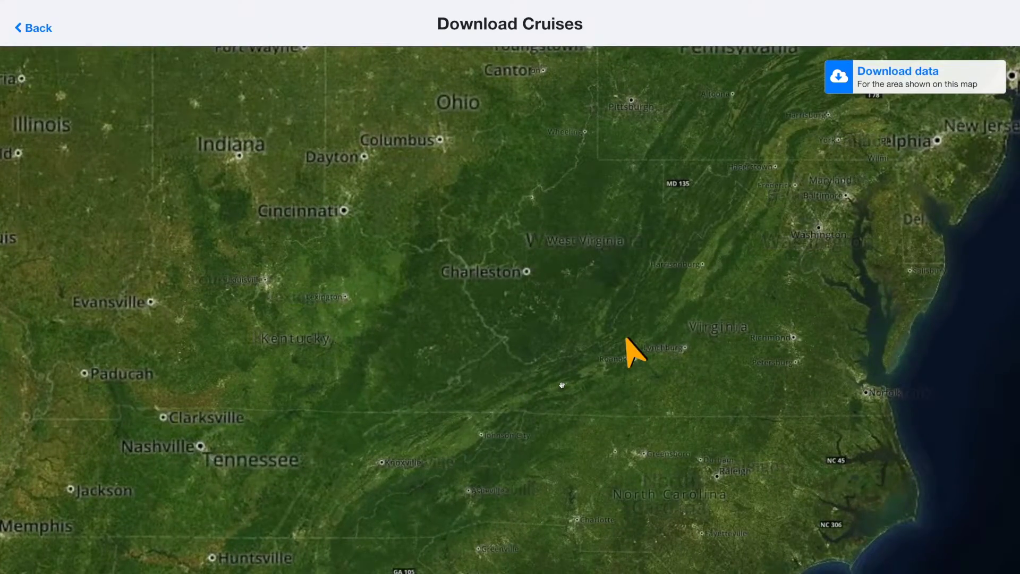
double_click(562, 384)
double_click(633, 367)
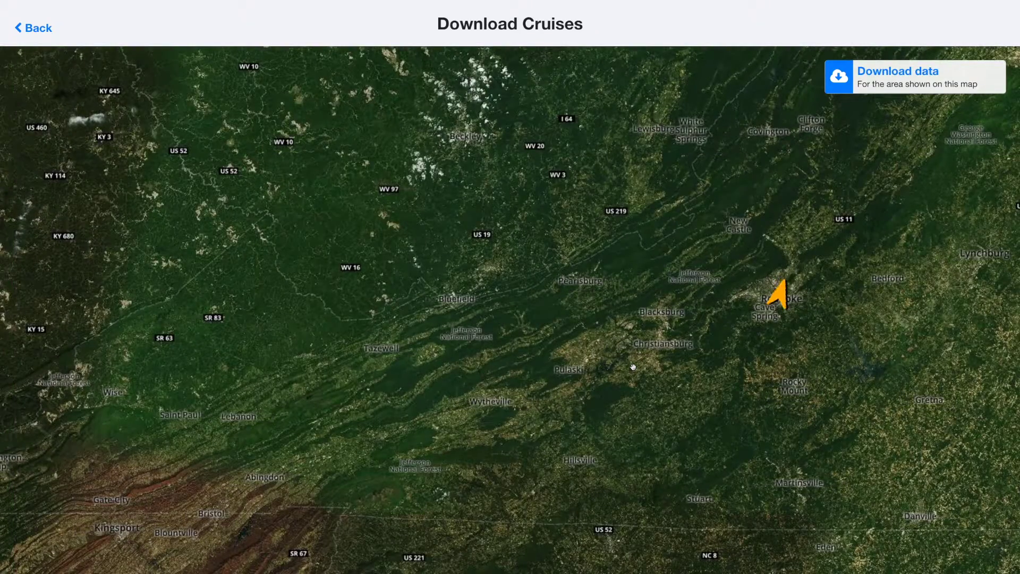
double_click(633, 367)
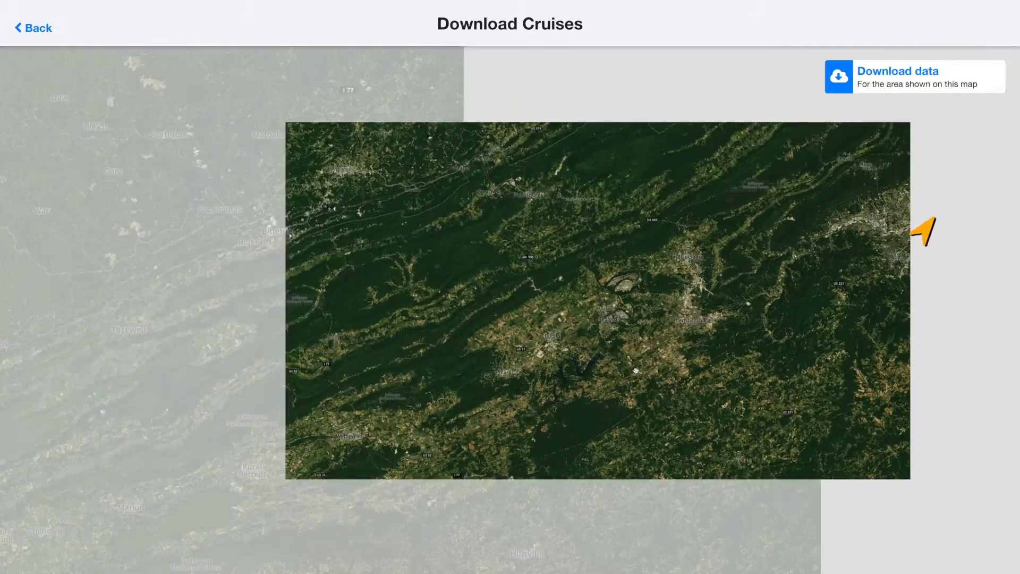
drag(654, 372, 556, 350)
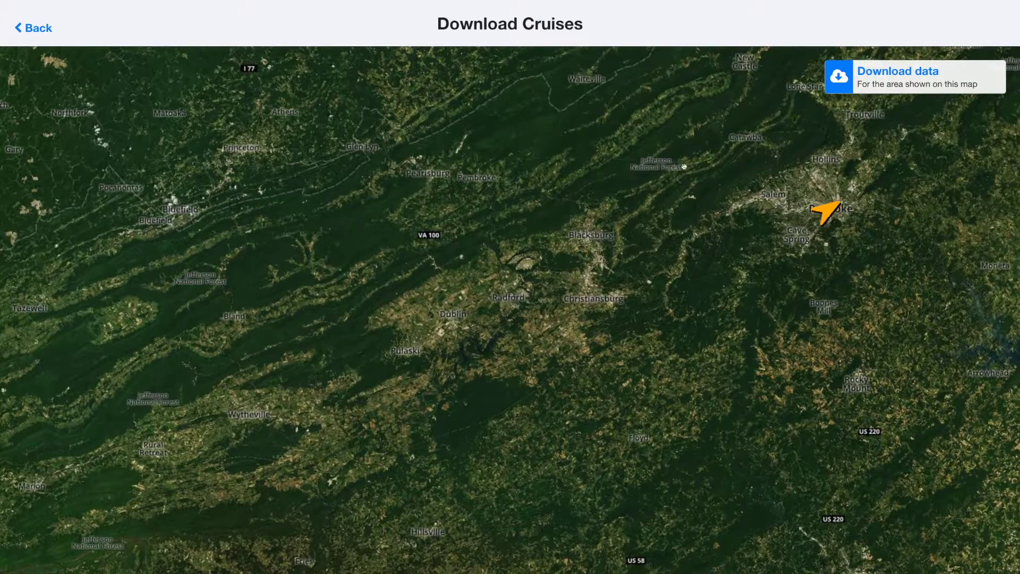
click(839, 82)
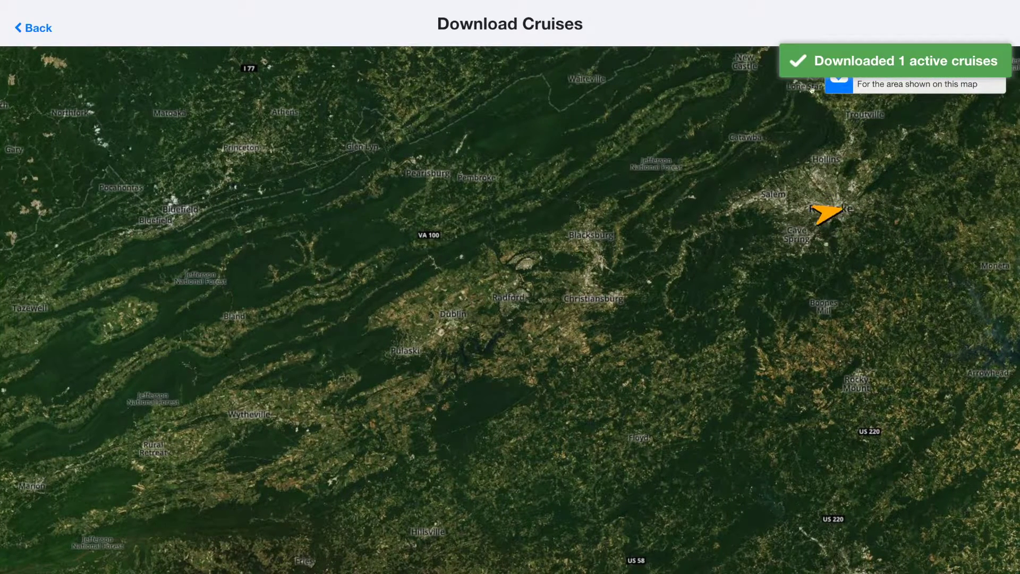
click(45, 32)
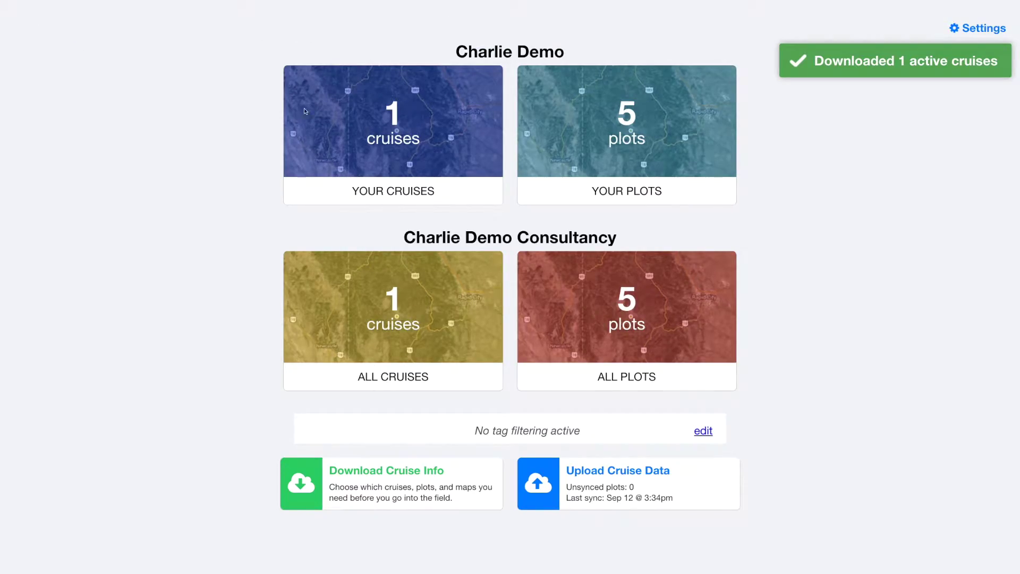
- Open plot #1 of the Cruise Demo cruise from Your Cruises
click(334, 112)
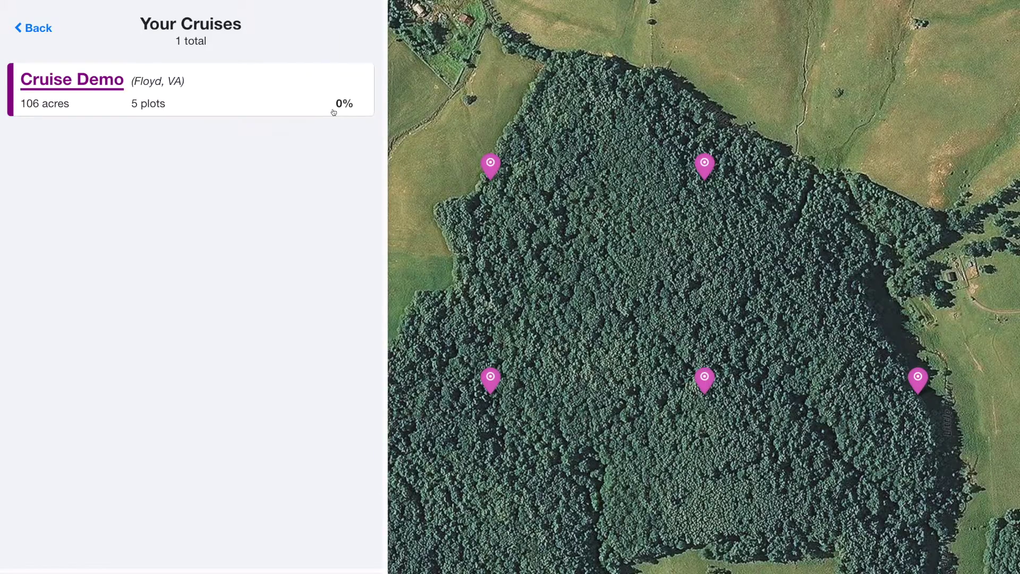
scroll(571, 234, down, 1)
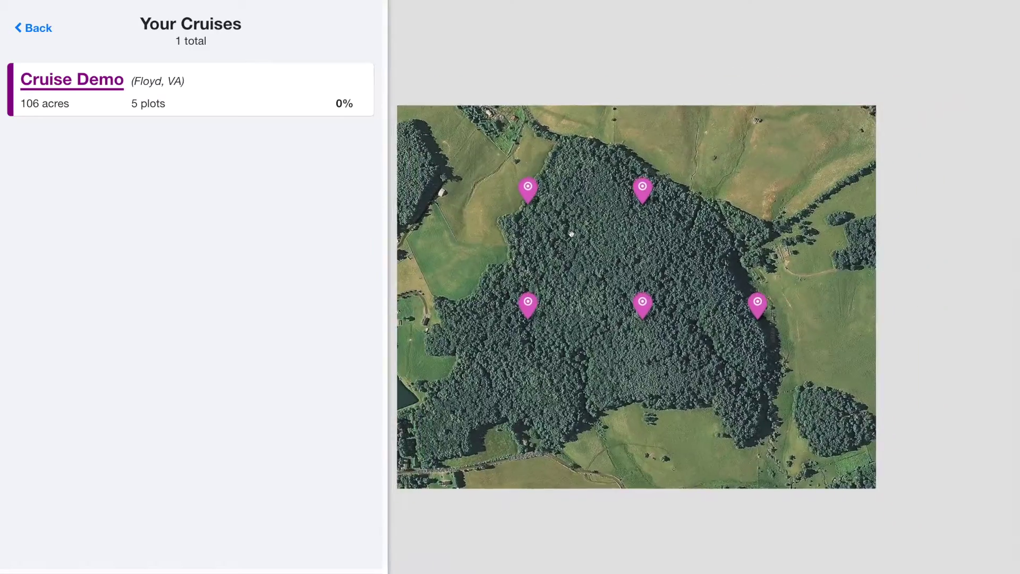
drag(571, 234, 666, 250)
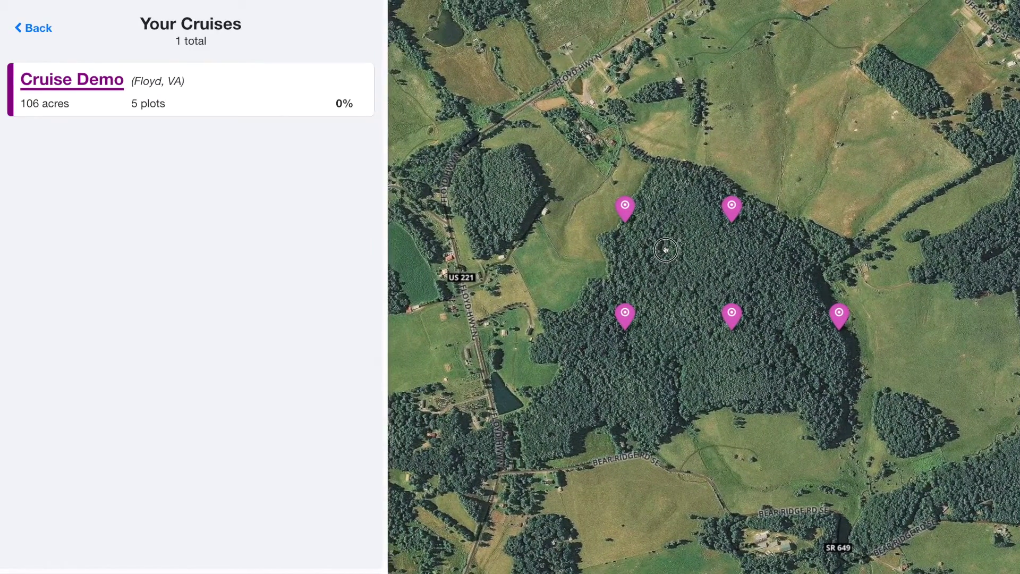
click(118, 85)
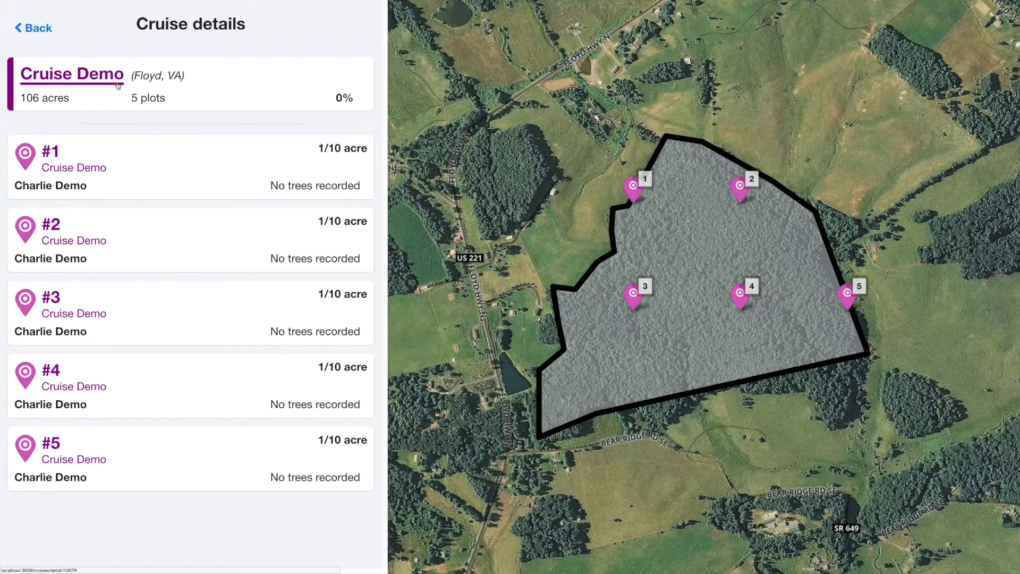
click(49, 159)
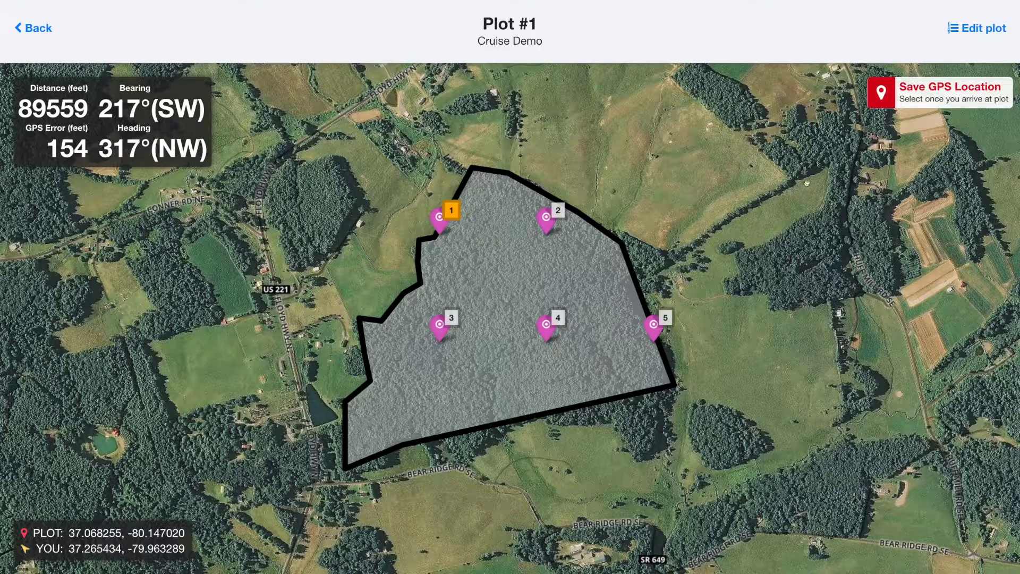
- Save the plot note 'Invasive Species' on Plot #1, leaving sampling at 1/10 acre
click(975, 31)
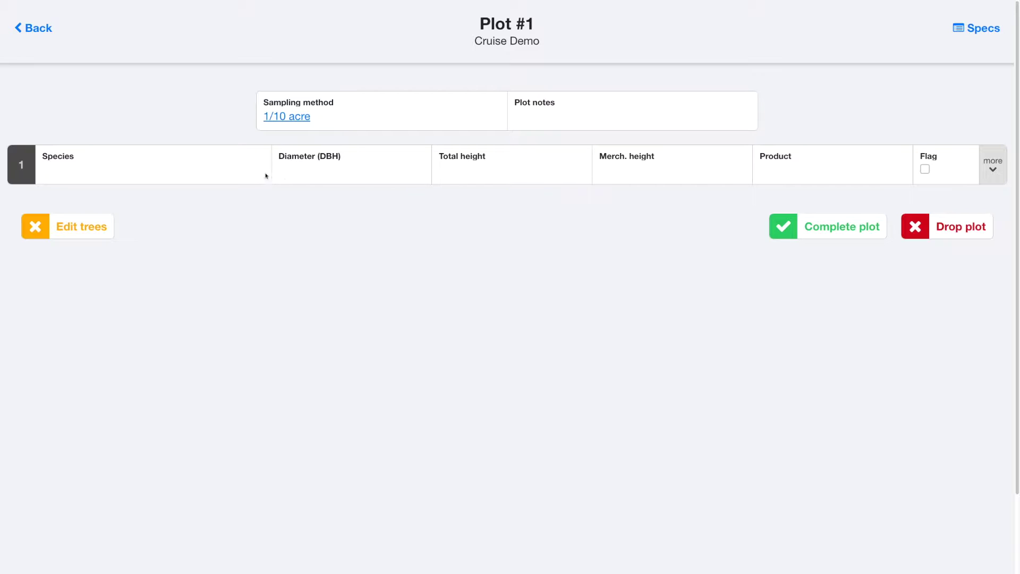
click(338, 128)
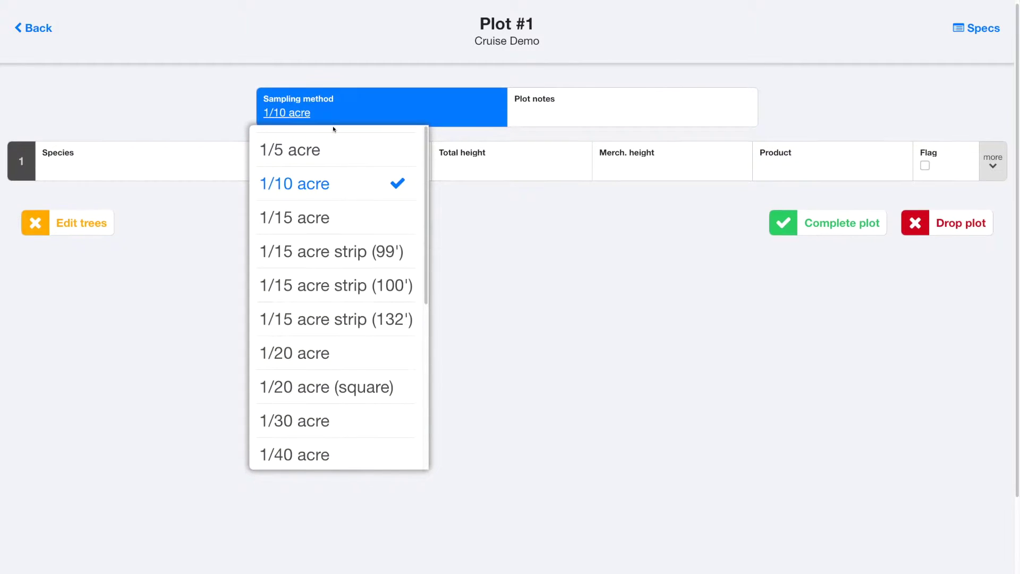
drag(425, 152, 433, 137)
click(523, 119)
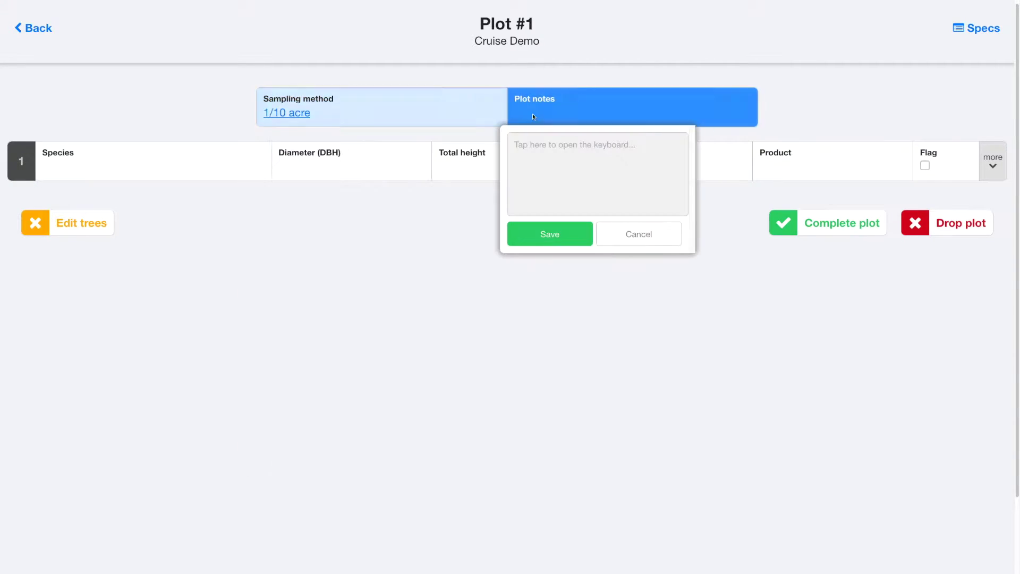
click(539, 150)
text(I)
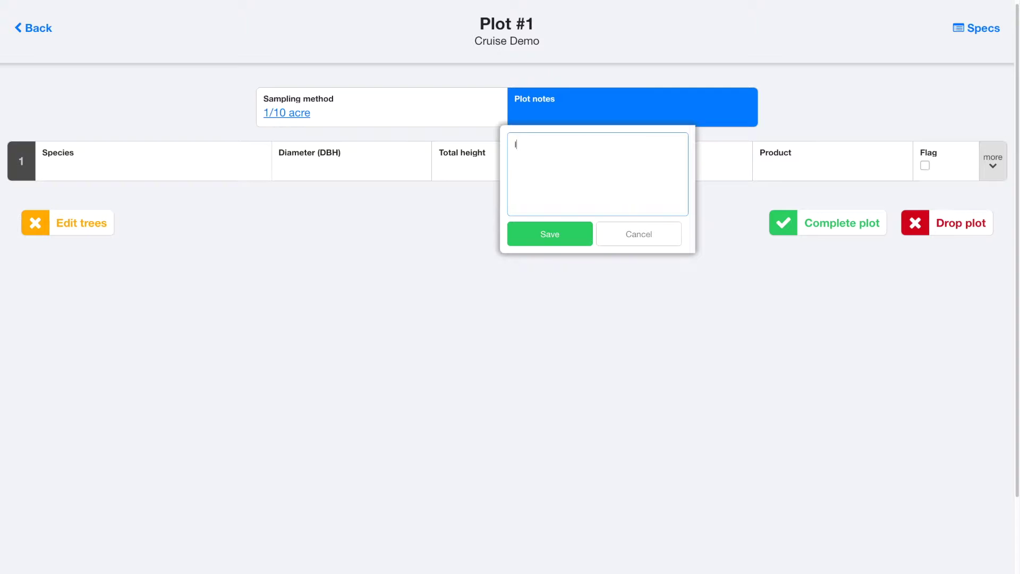
text(nvasive Spe)
click(551, 234)
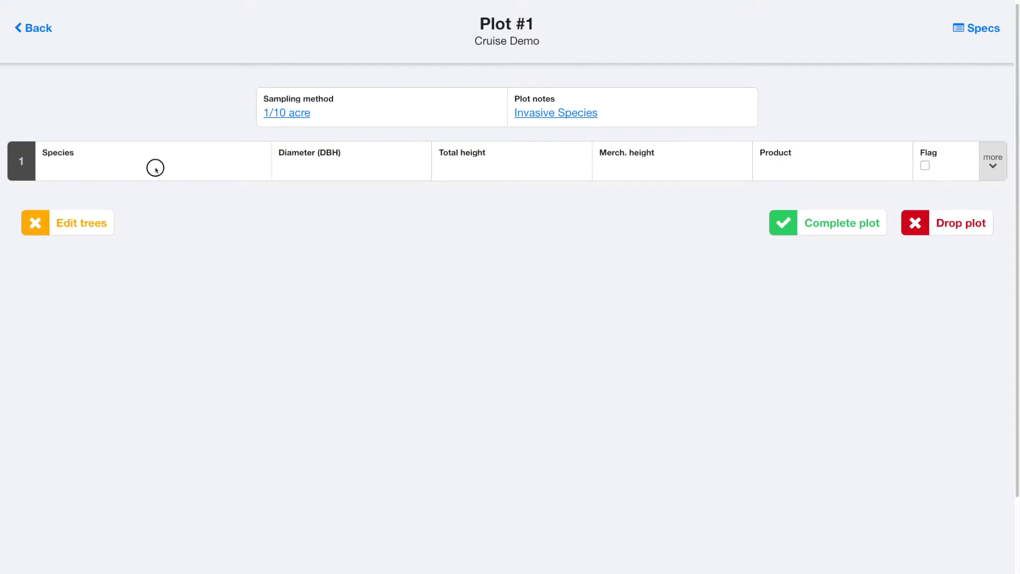
- Set tree 1's species to blackgum from the common species list
click(155, 168)
drag(223, 168, 218, 152)
click(106, 141)
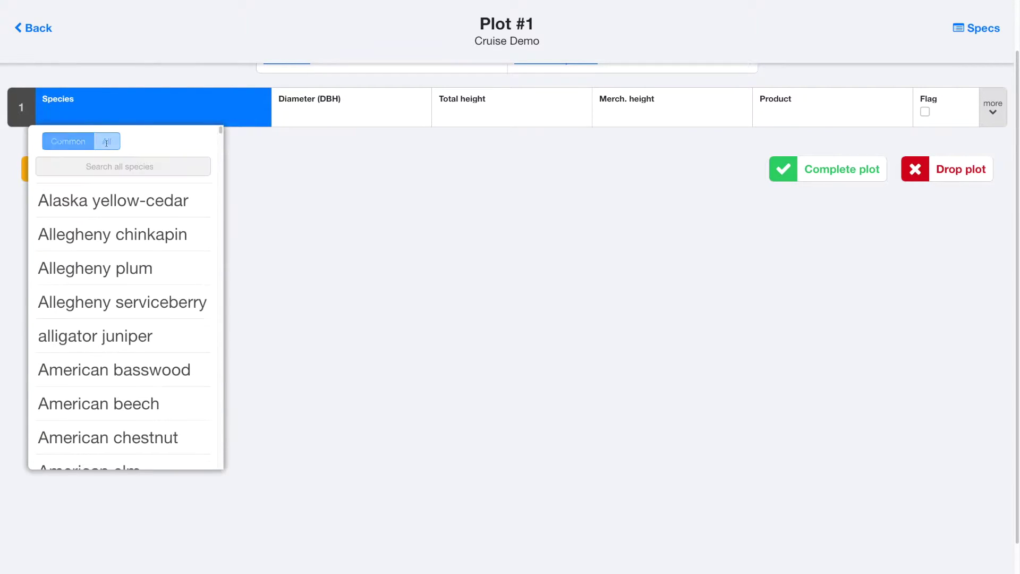
drag(221, 130, 216, 126)
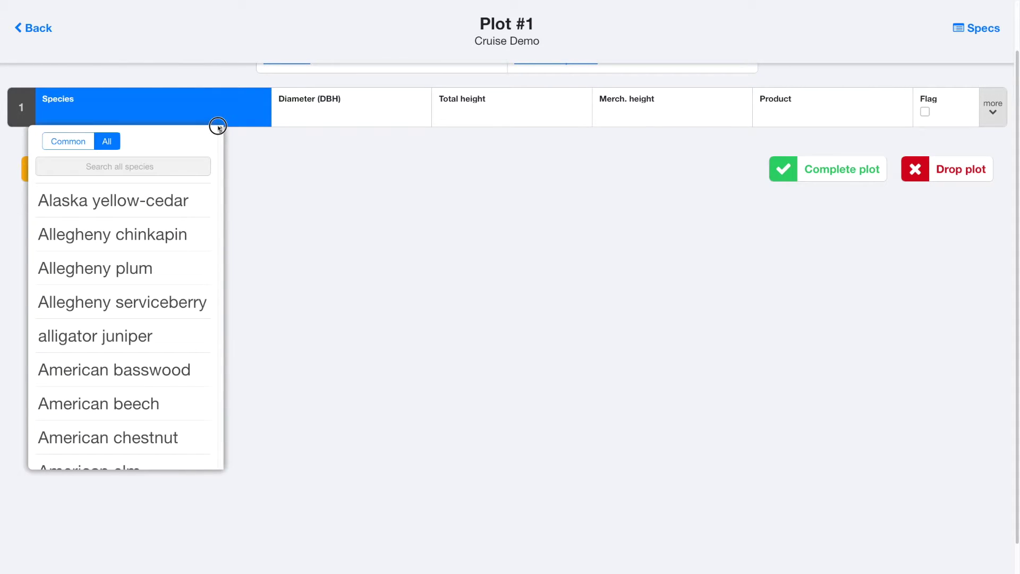
click(74, 141)
click(97, 345)
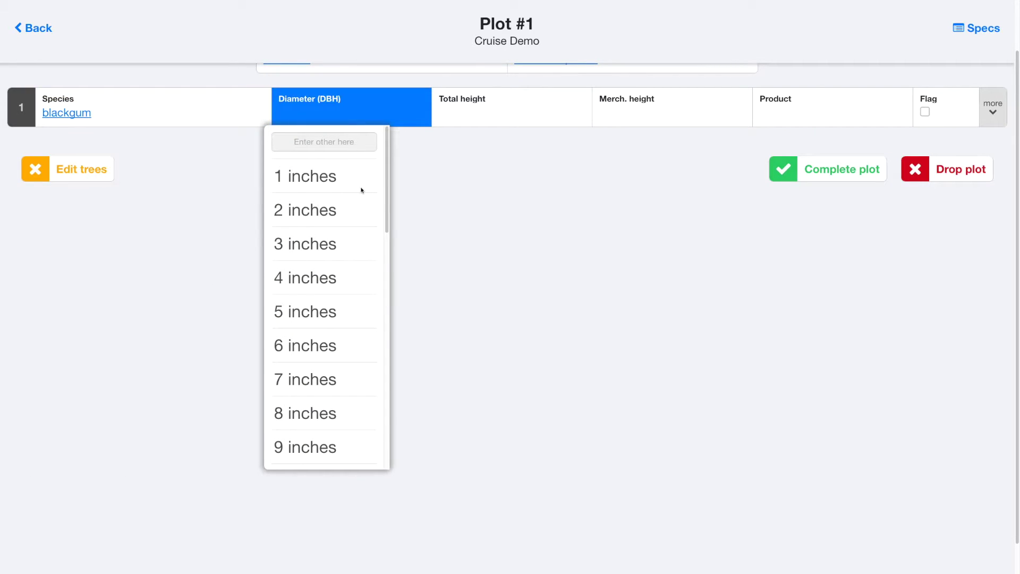
- Give tree 1 a 15-inch DBH, 48 ft total height, 16 ft merchantable height, saw product
drag(387, 186, 386, 290)
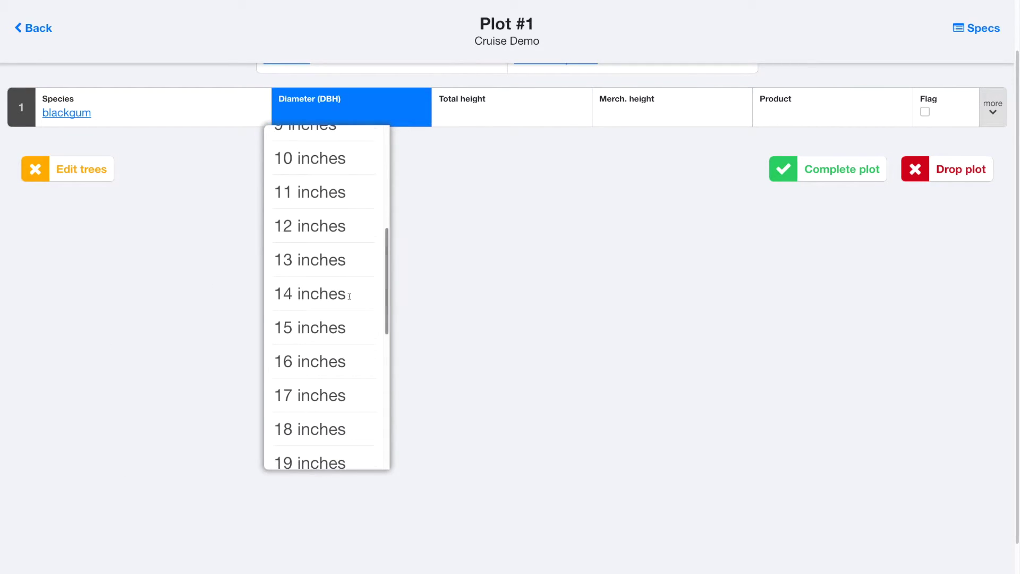
click(311, 325)
drag(546, 196, 547, 262)
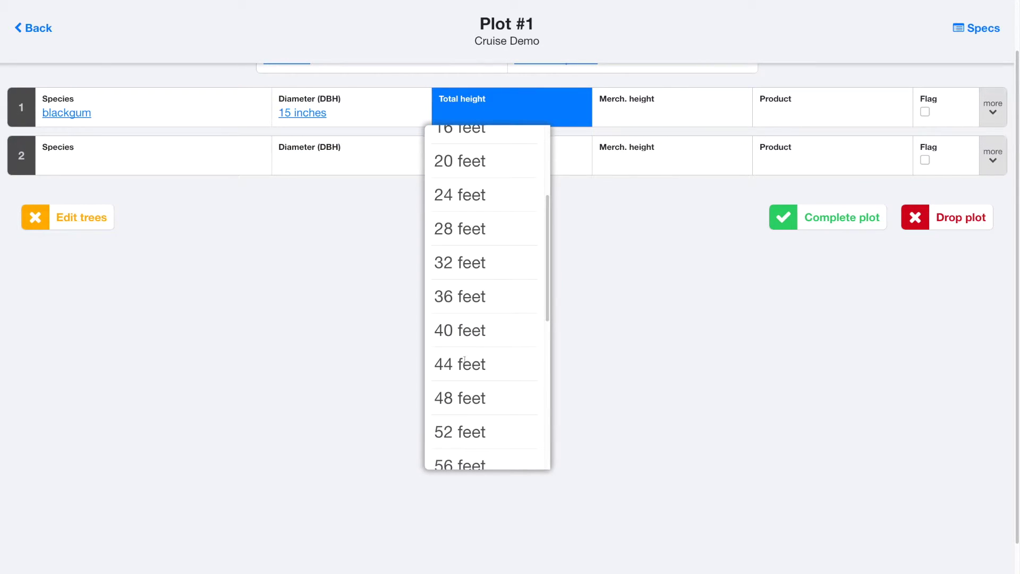
click(461, 398)
click(635, 310)
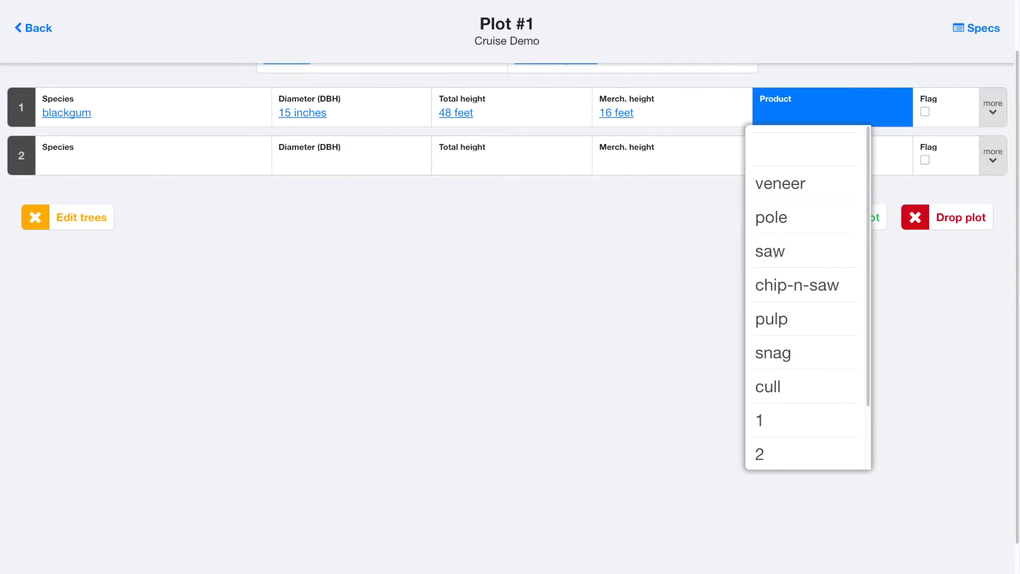
click(775, 252)
click(990, 90)
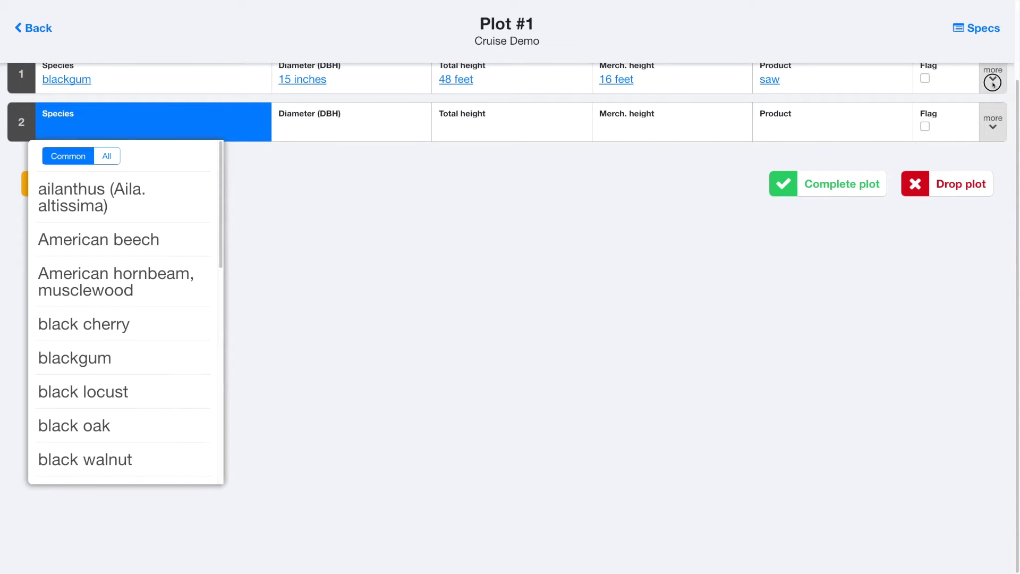
scroll(296, 121, up, 3)
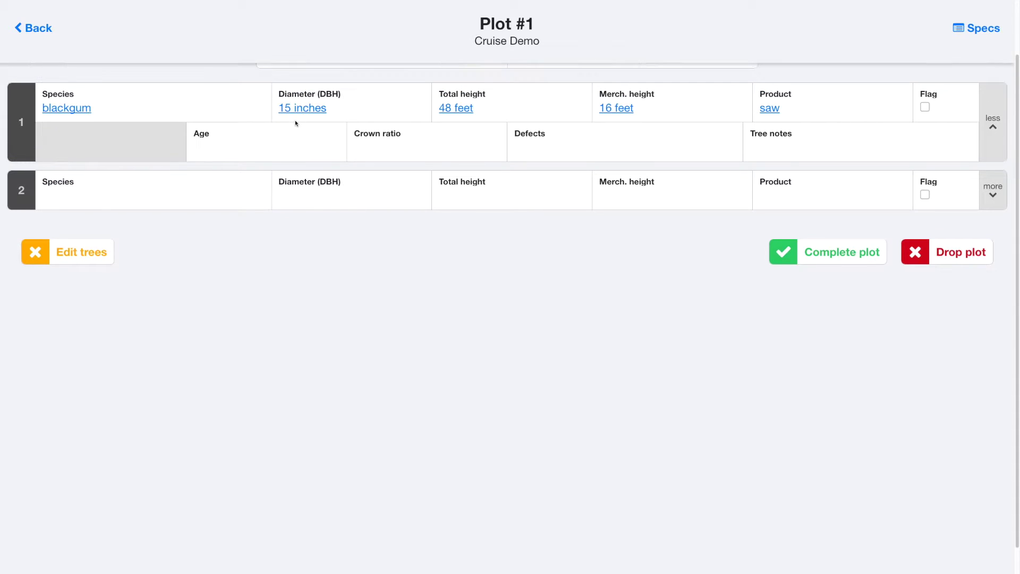
click(262, 197)
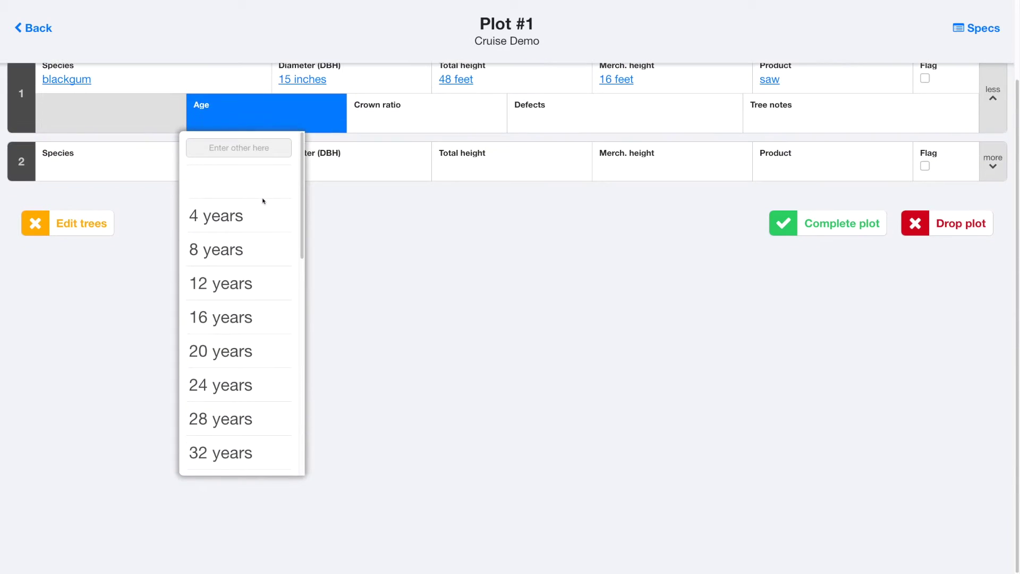
click(397, 123)
click(572, 123)
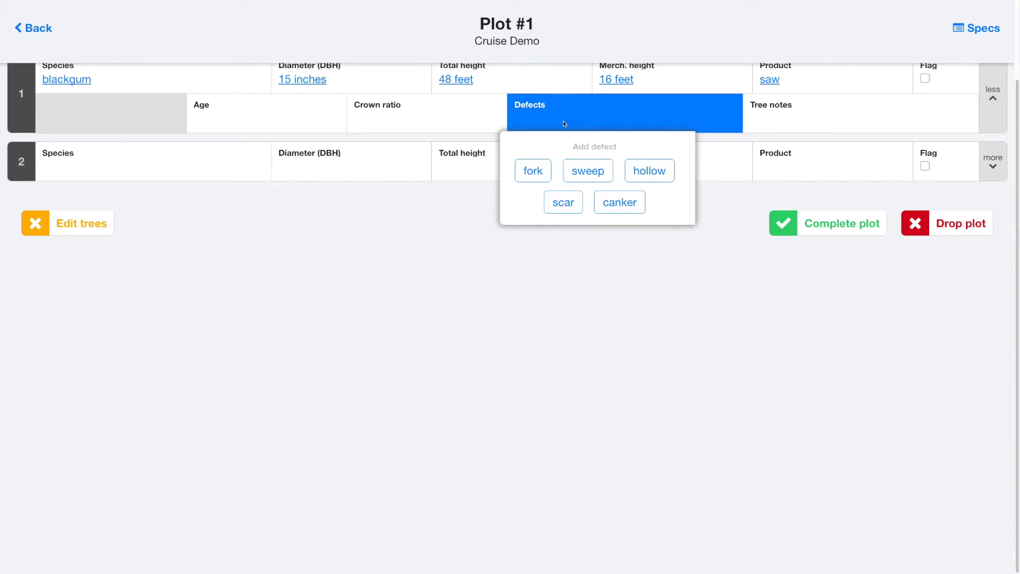
click(814, 118)
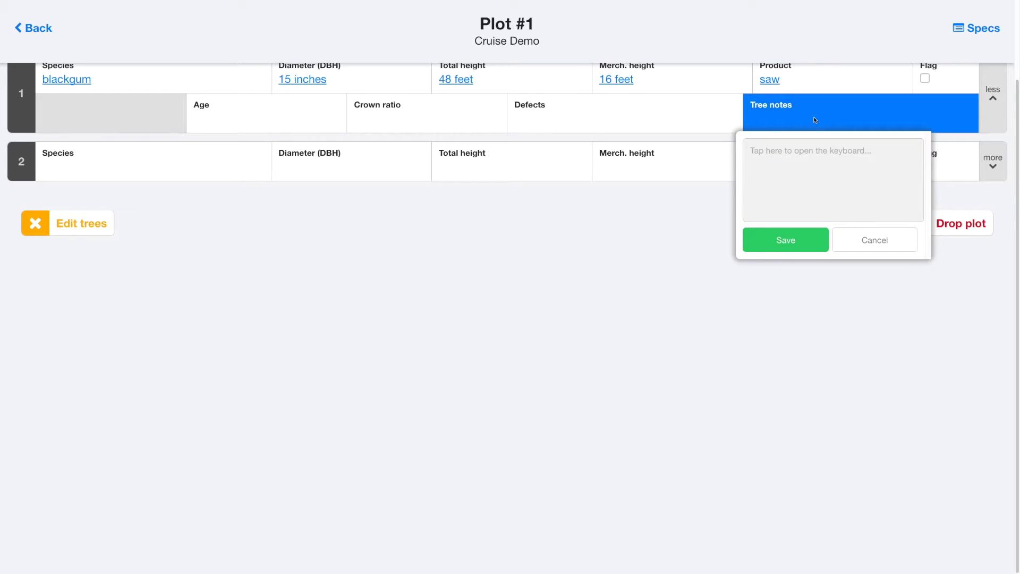
click(814, 118)
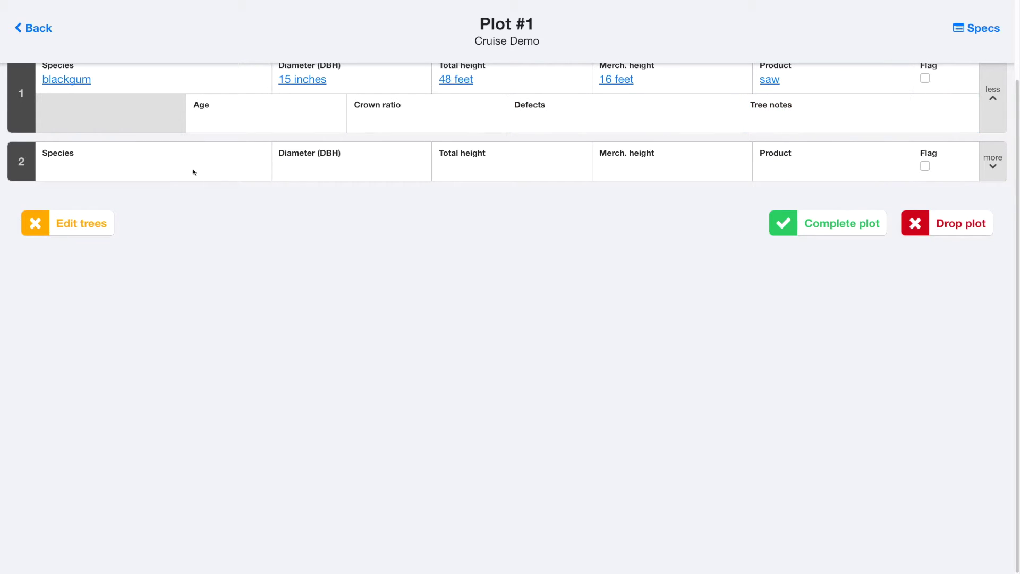
click(169, 174)
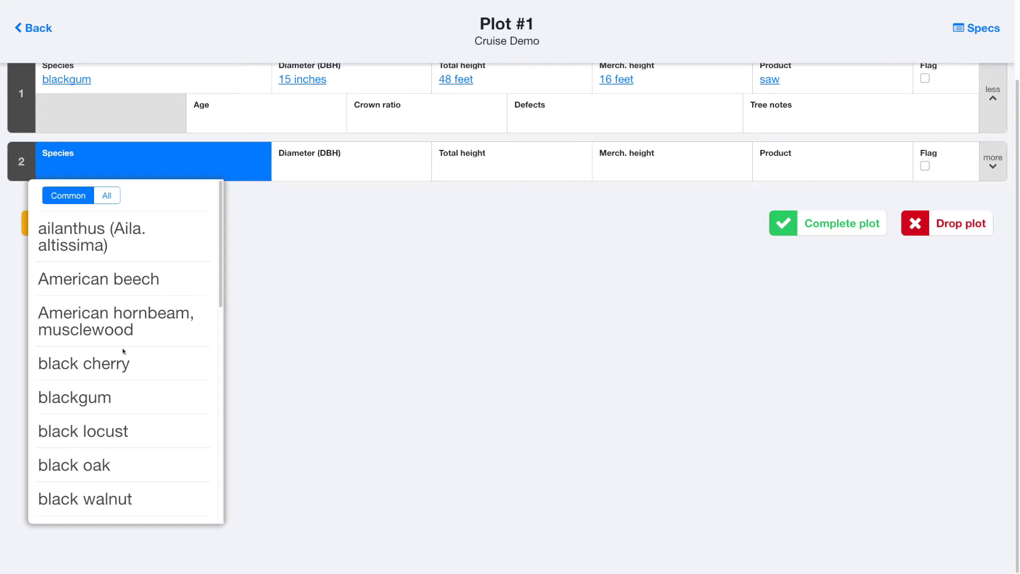
- Set tree 2 to black oak with a custom 45-inch DBH
click(100, 465)
drag(387, 312, 374, 210)
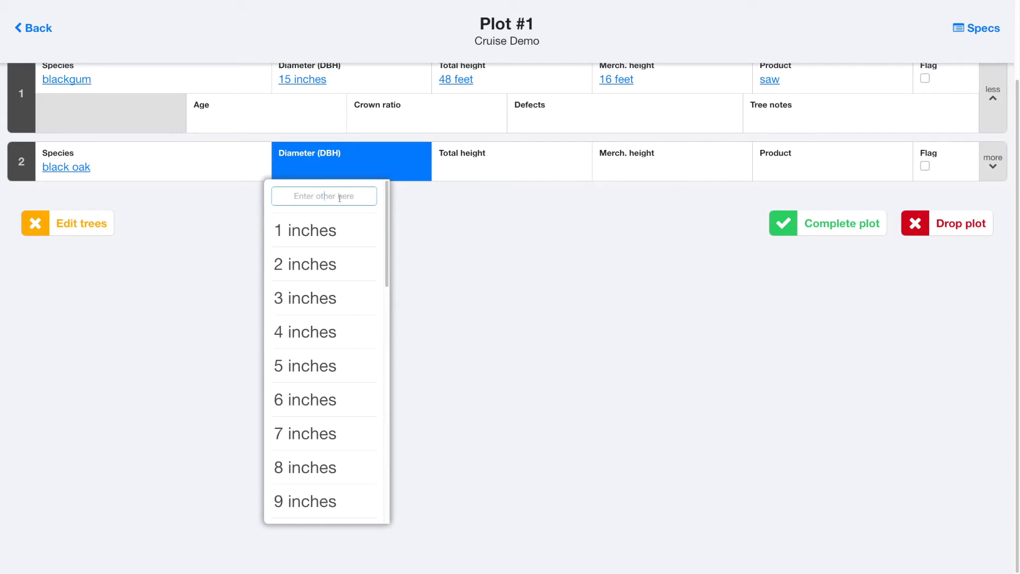
click(340, 198)
text(45)
click(322, 232)
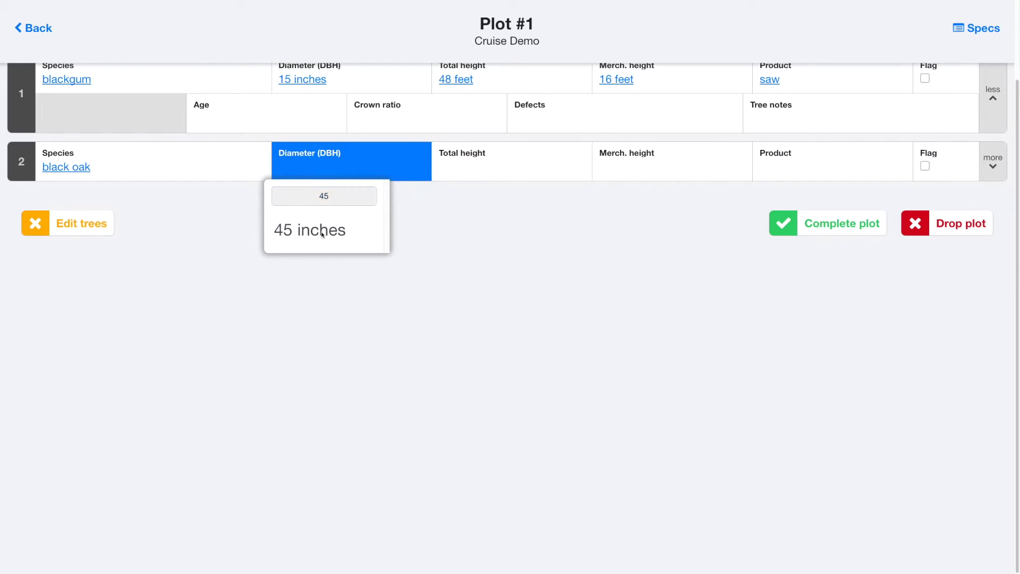
- Enter a custom total height of 68 feet for tree 2
click(472, 162)
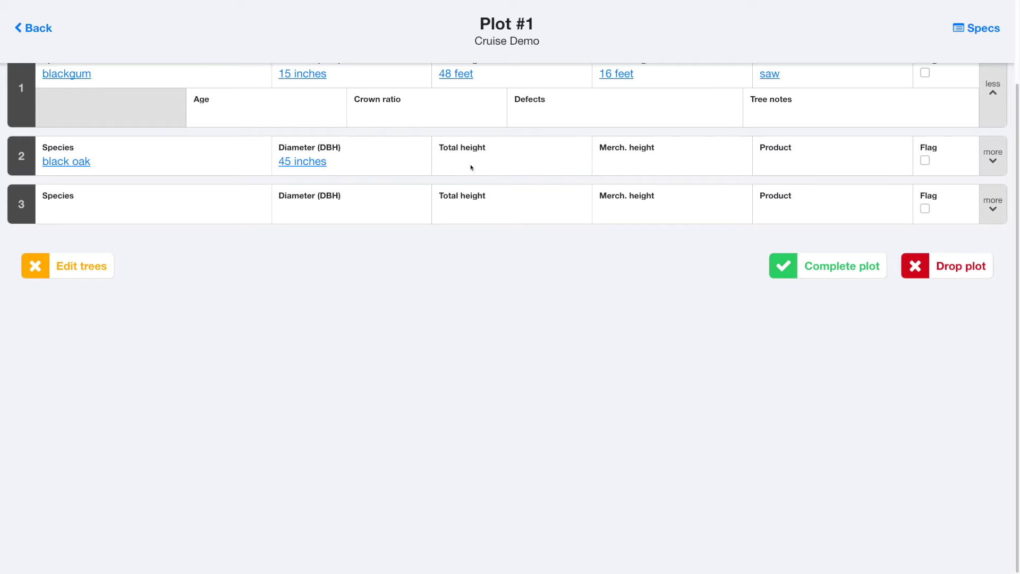
click(471, 161)
drag(549, 255, 548, 186)
click(503, 190)
text(68)
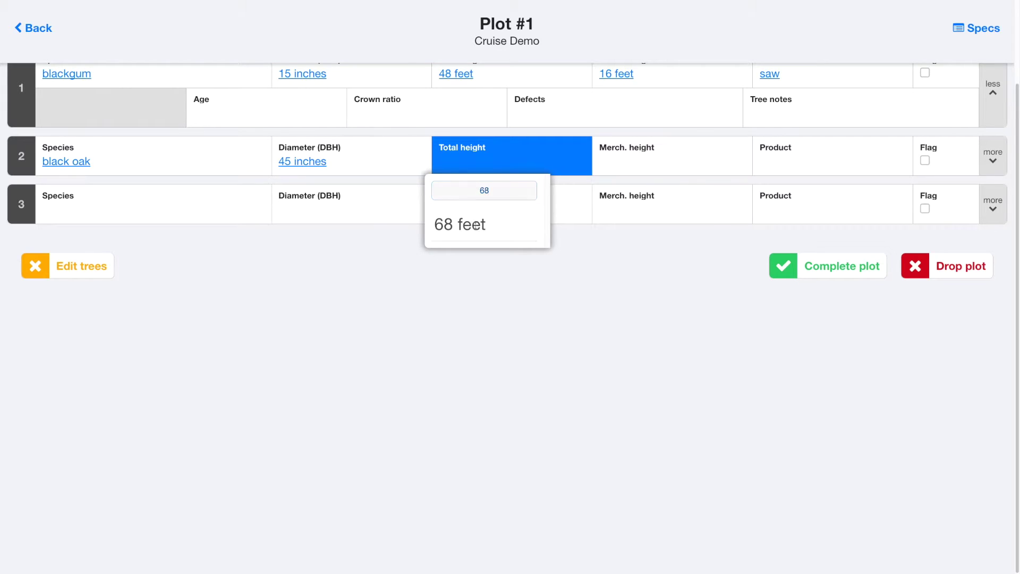
click(475, 224)
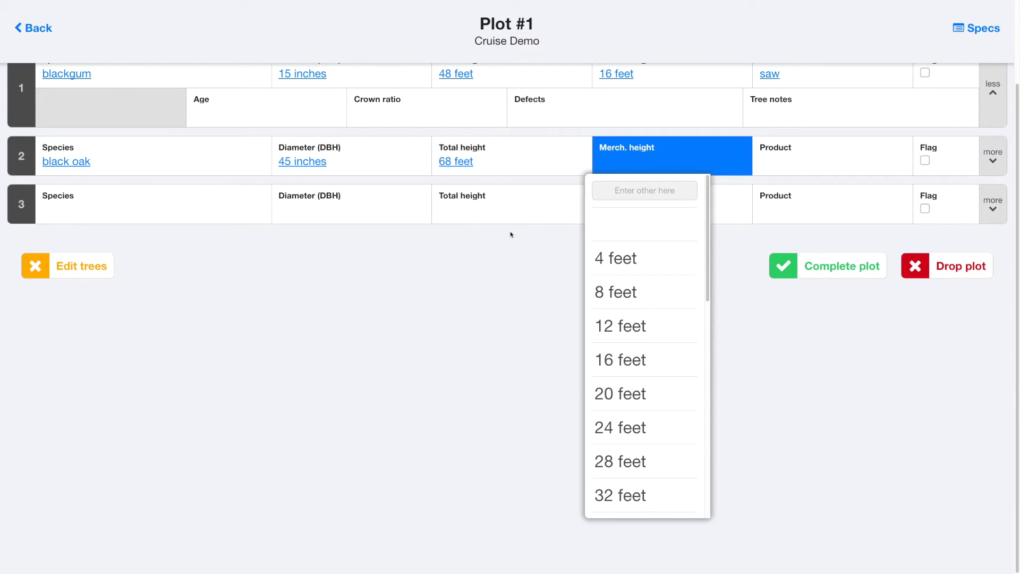
- Give tree 2 a custom 24-foot merchantable height and the saw product
click(645, 191)
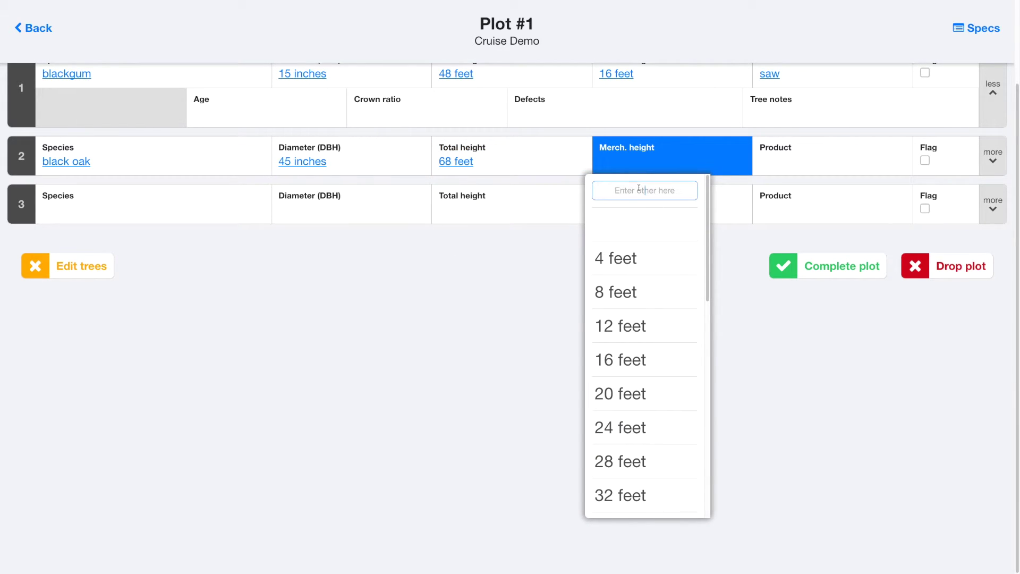
text(24)
click(636, 227)
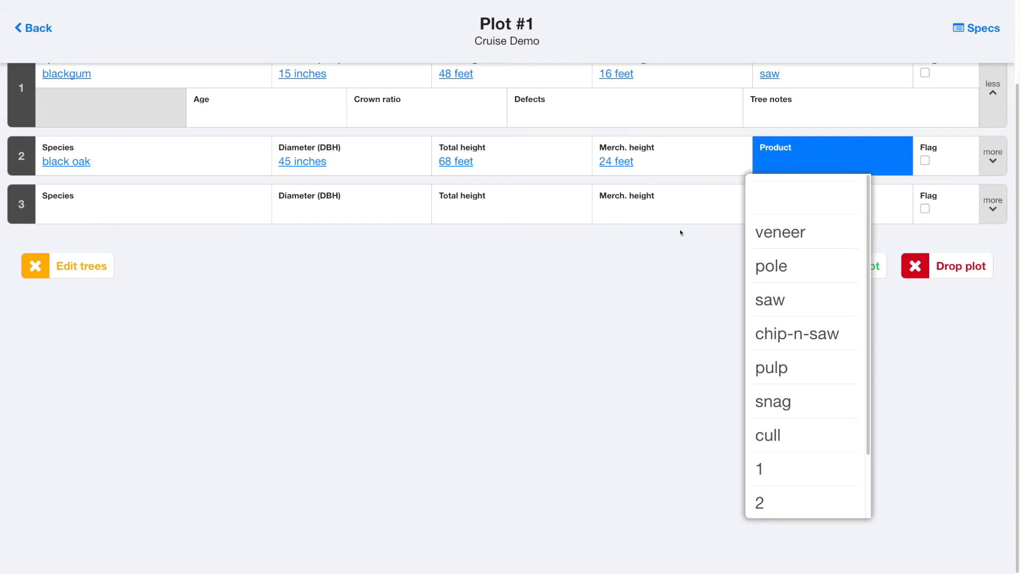
click(783, 300)
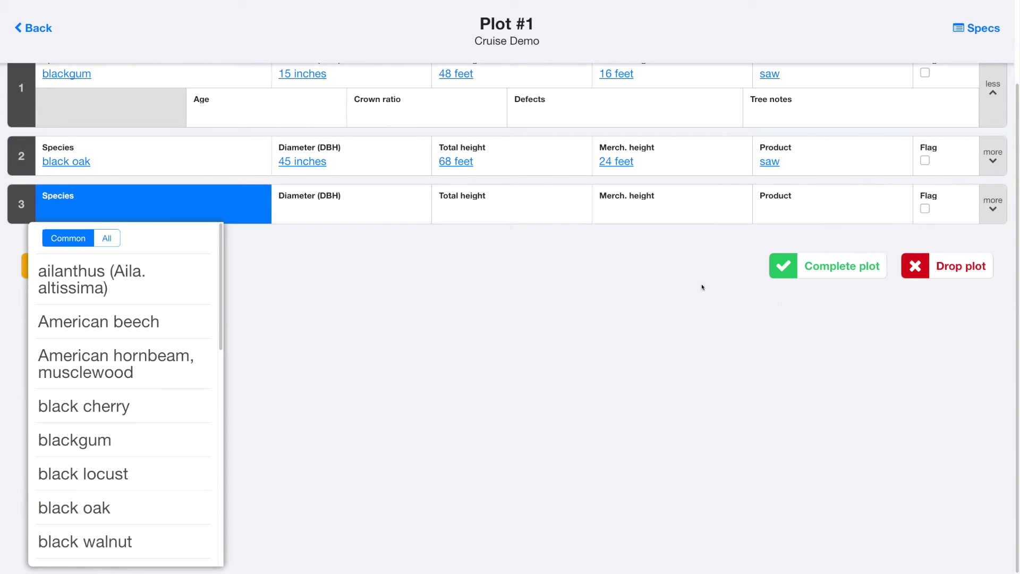
click(225, 216)
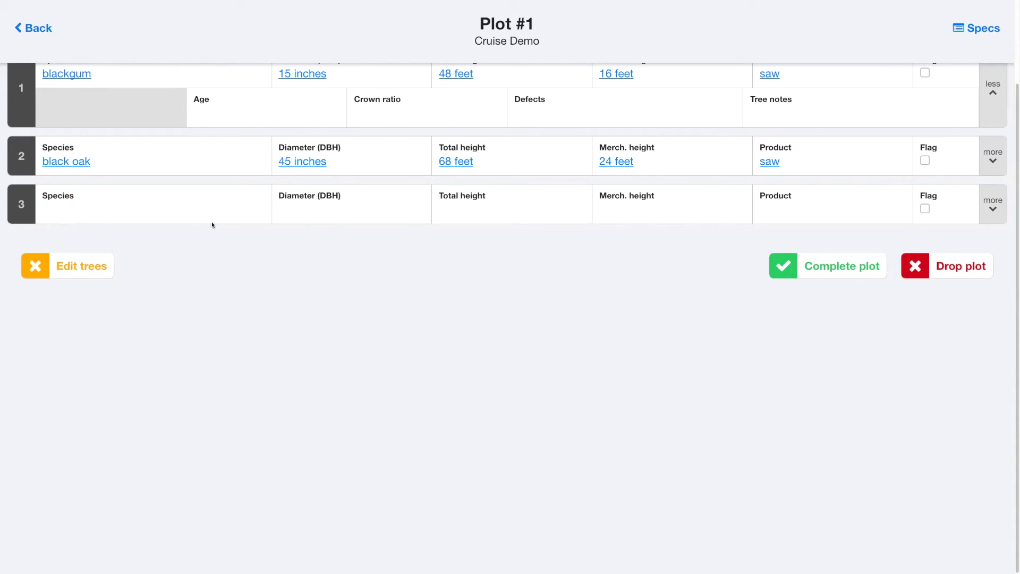
click(53, 259)
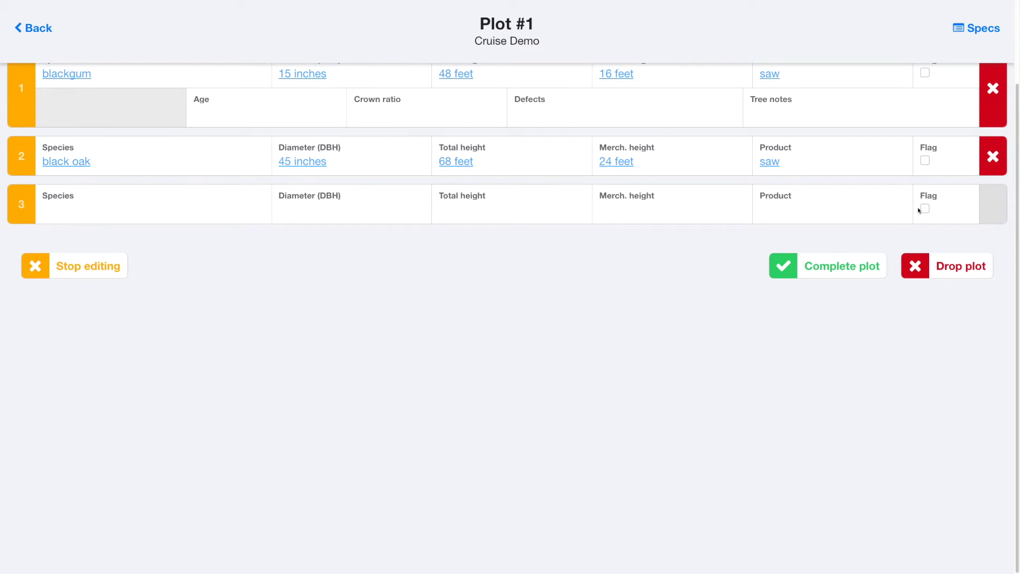
- Delete the black oak tree 2 and mark Plot #1 as complete
click(993, 157)
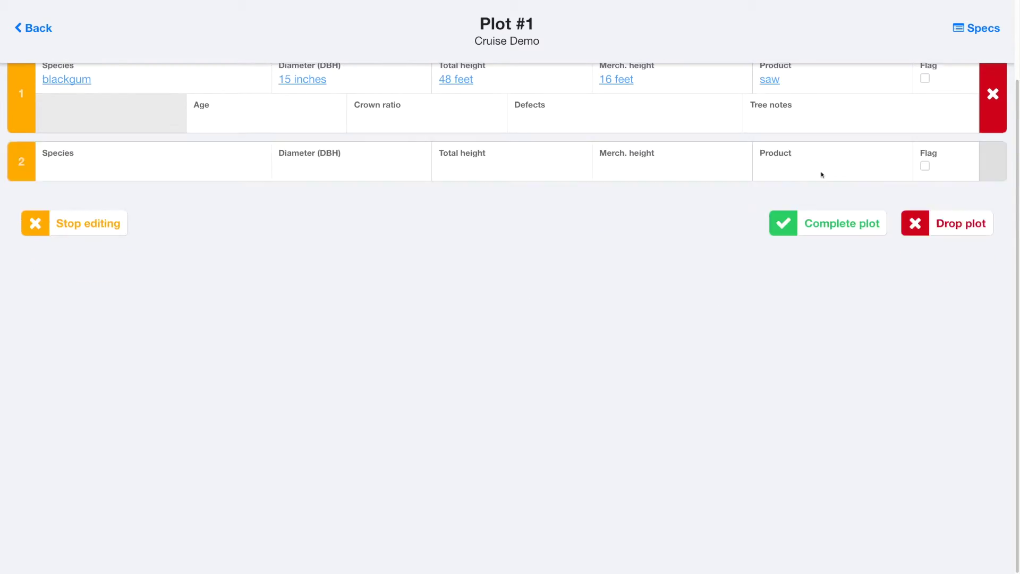
click(43, 229)
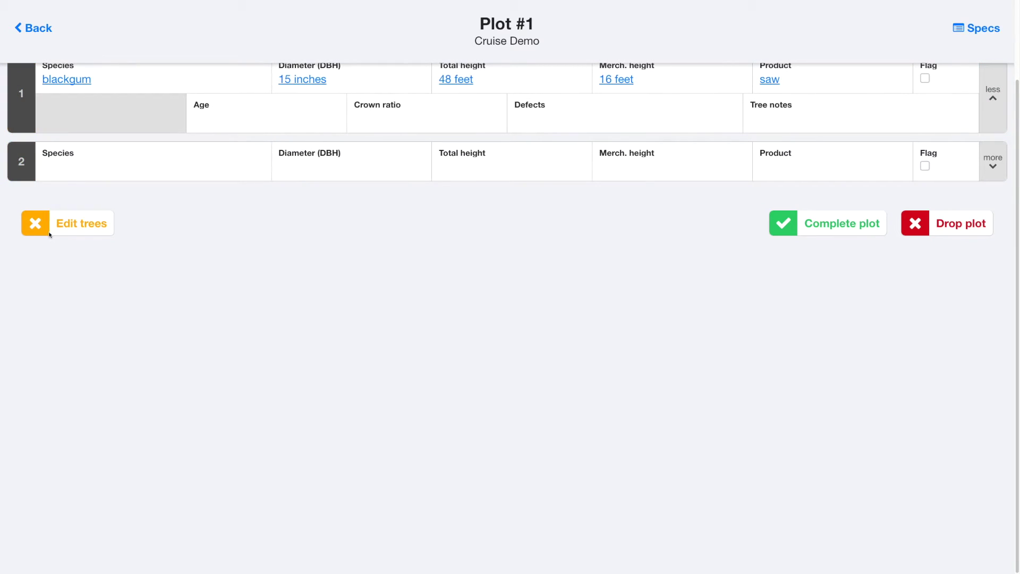
click(783, 224)
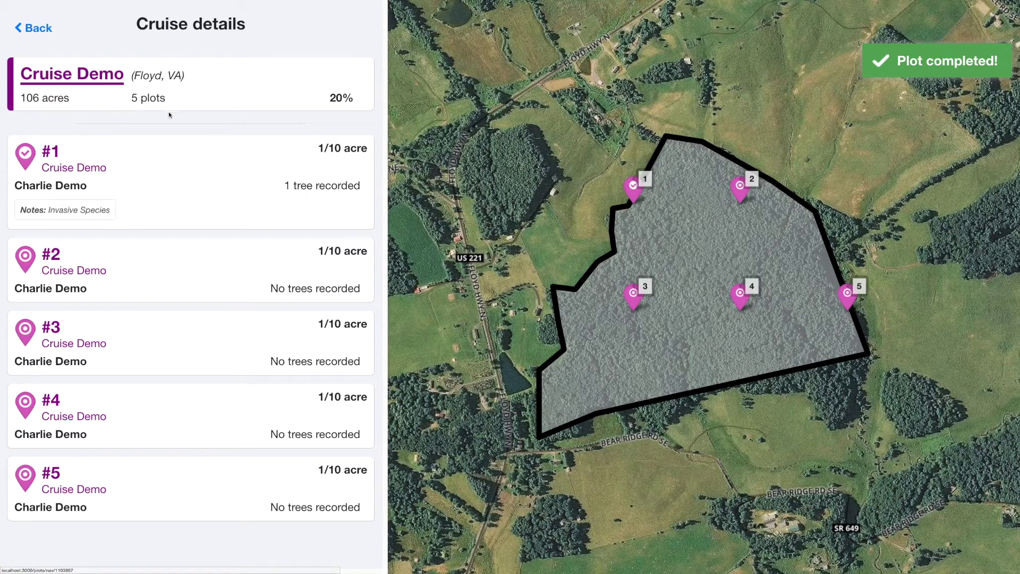
- Confirm Plot #1 shows as synced in Cruise Demo after the upload, then open Settings
click(47, 36)
click(47, 35)
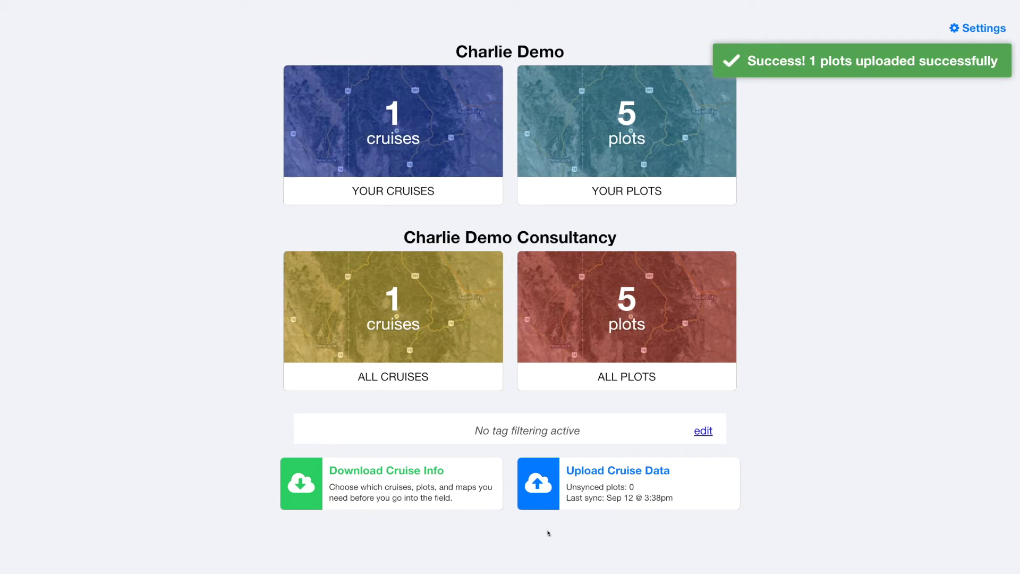
click(397, 146)
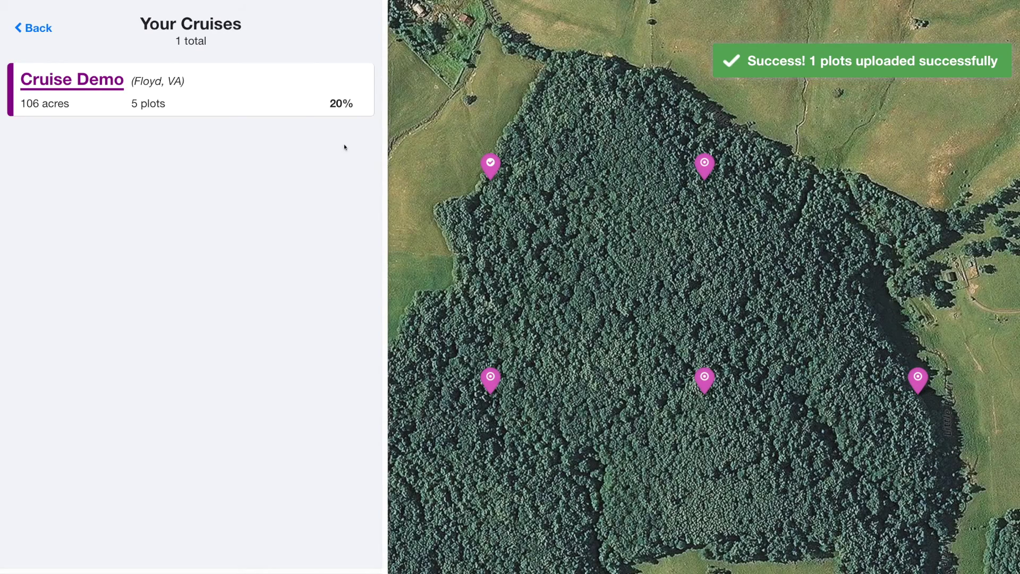
click(230, 100)
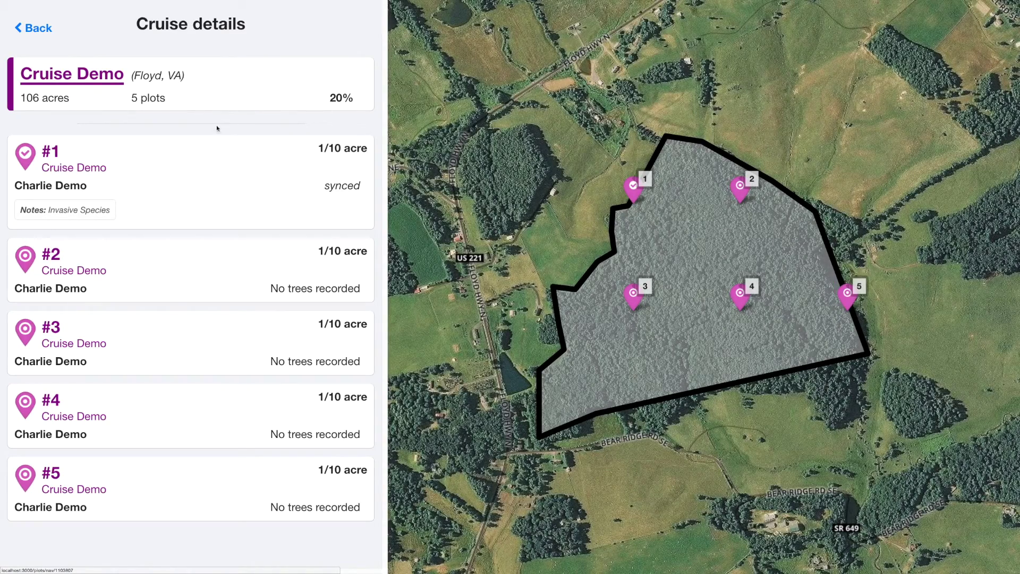
click(41, 32)
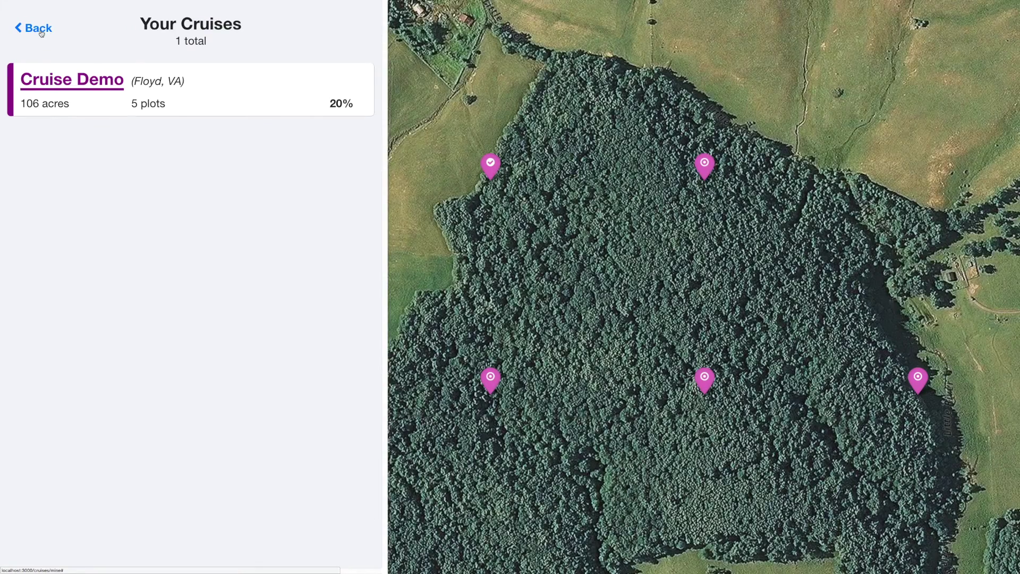
click(41, 31)
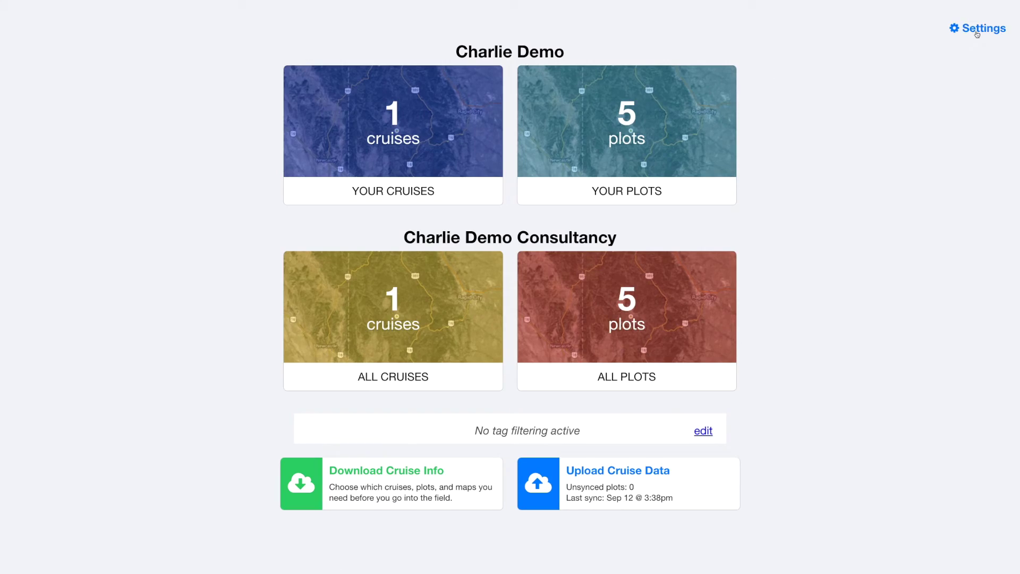
click(977, 33)
- Leave units at inches for diameter and feet for heights and distance, then log out
click(145, 115)
click(49, 112)
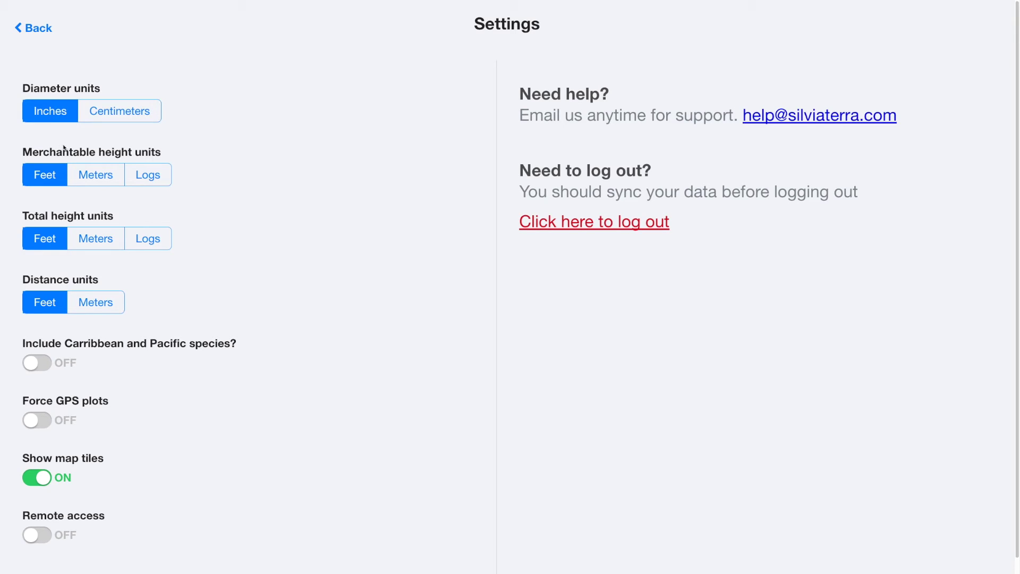
click(88, 178)
click(149, 179)
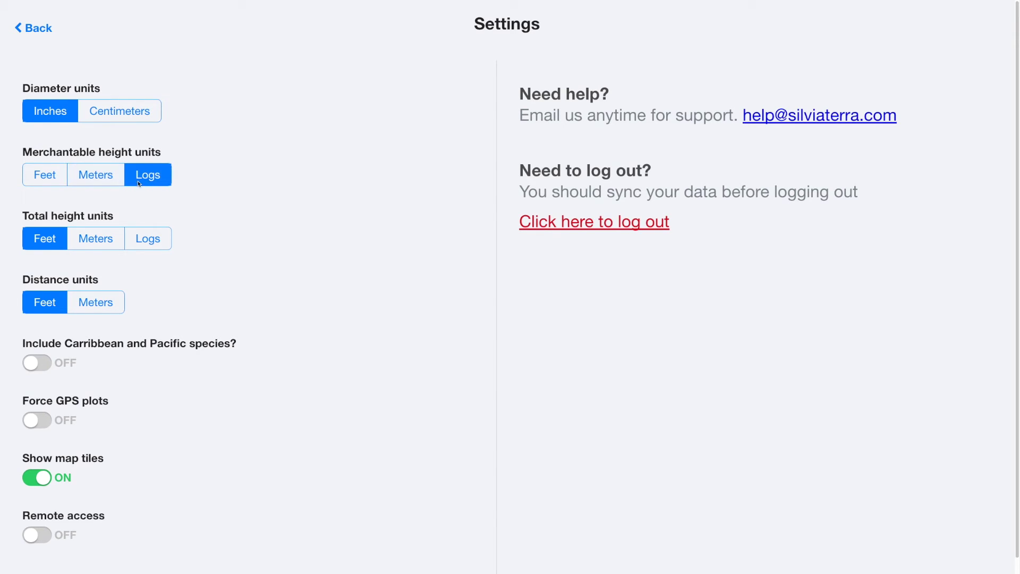
click(56, 177)
click(81, 238)
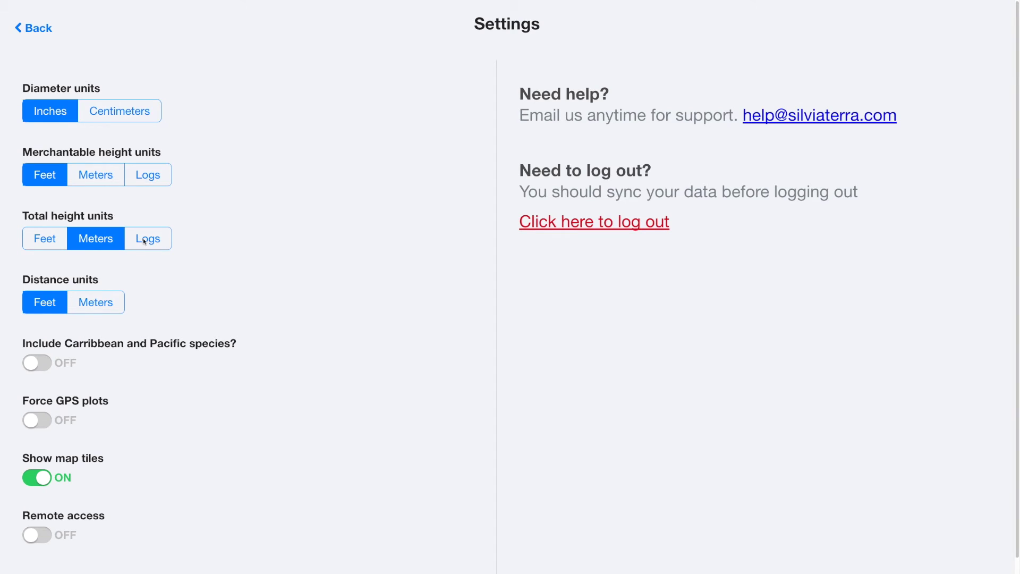
click(144, 241)
click(55, 247)
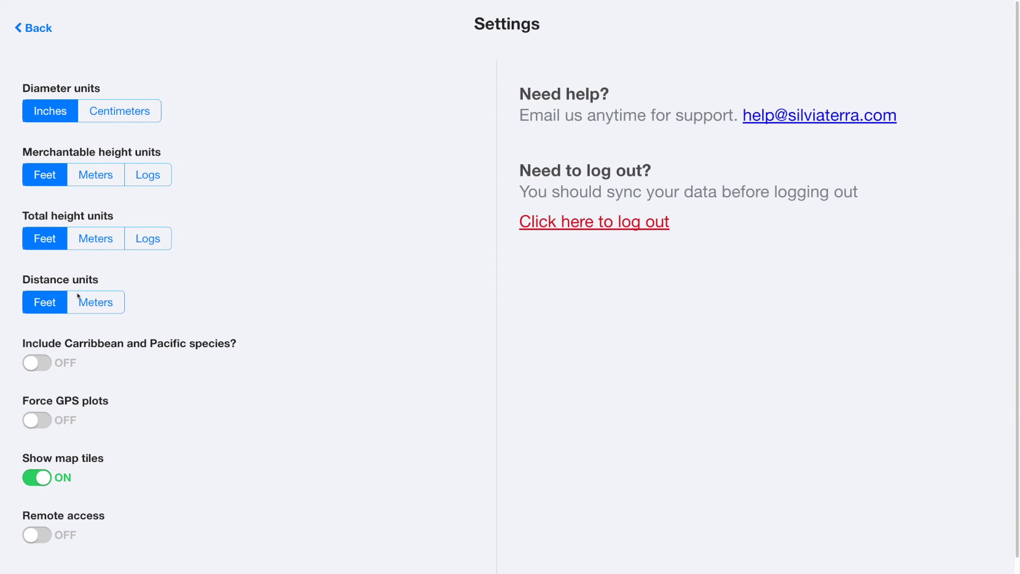
click(78, 298)
click(53, 311)
scroll(90, 348, down, 1)
click(599, 223)
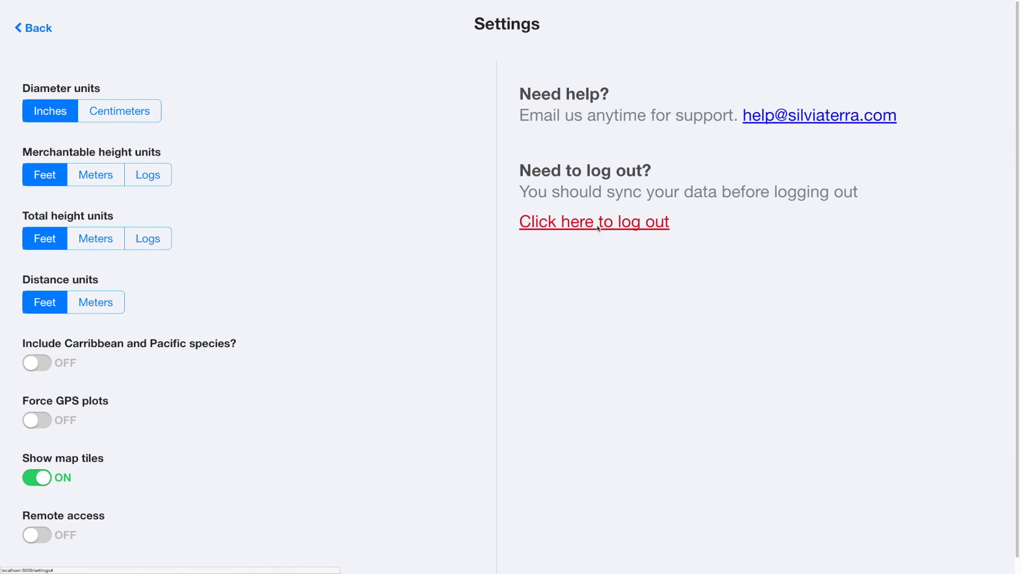